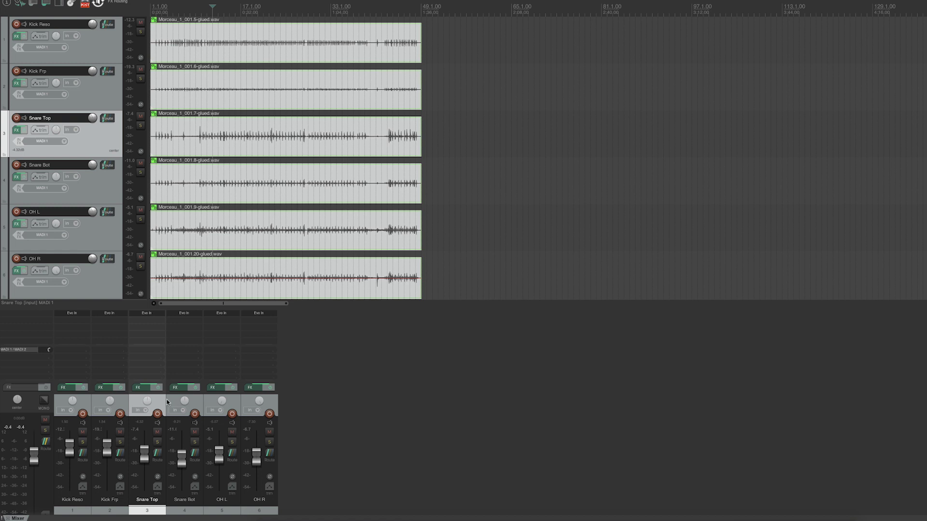
left_click(171, 401)
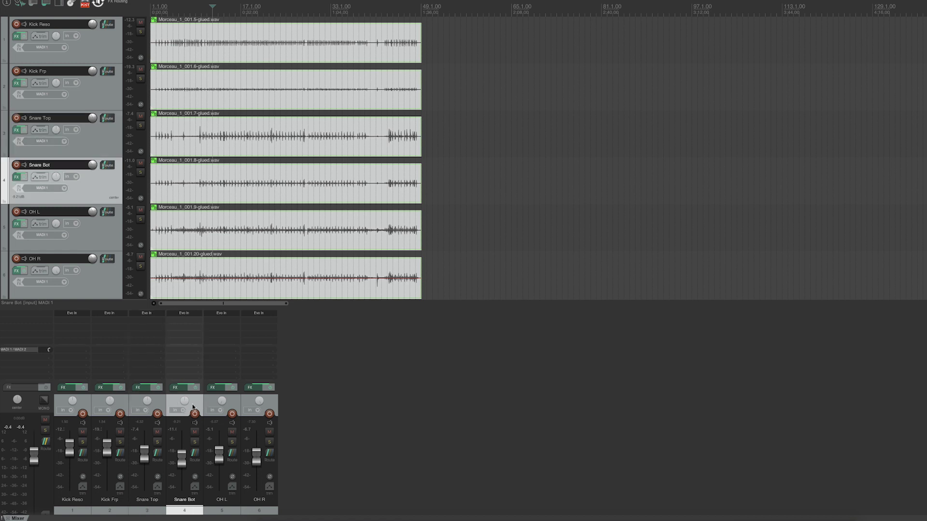
left_click(213, 404)
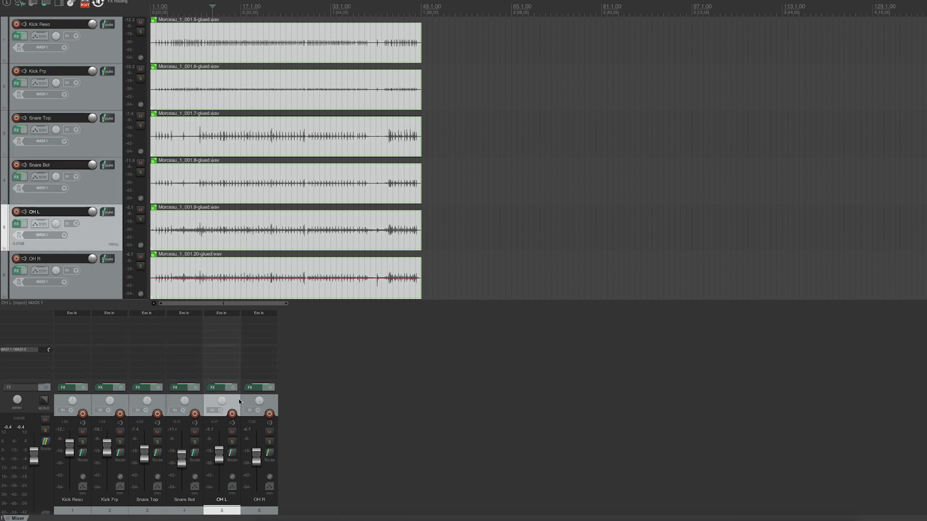
left_click(247, 402, "shift")
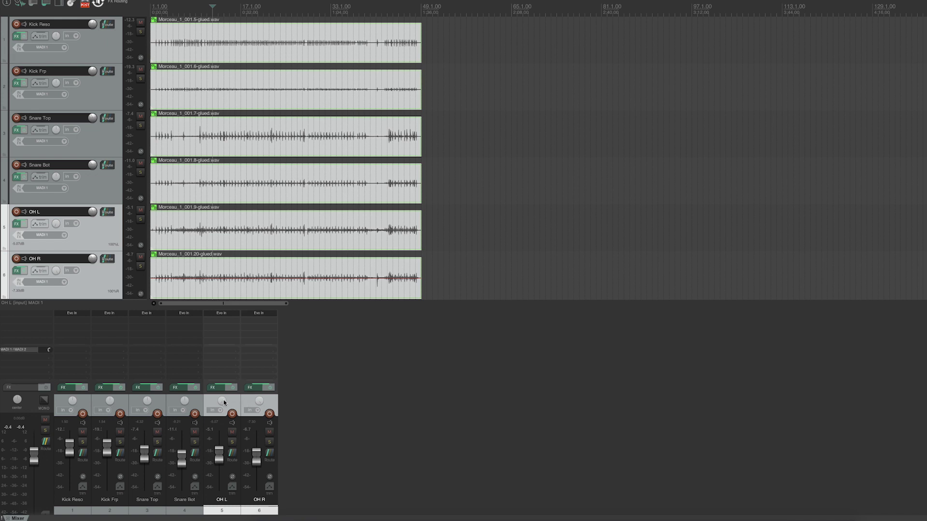
left_click(295, 400)
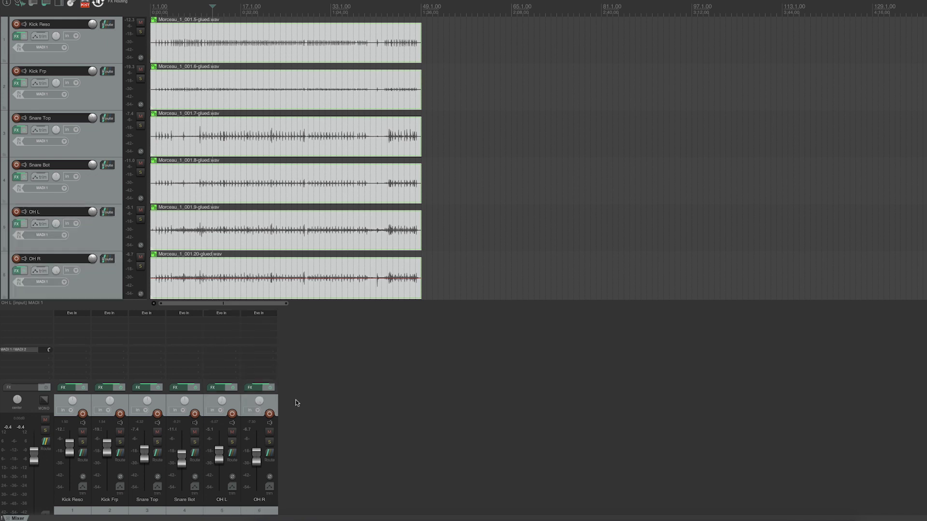
- Center the pan of the OH L and OH R tracks, and solo OH L together with Snare Top
left_click(219, 403)
left_click(259, 404)
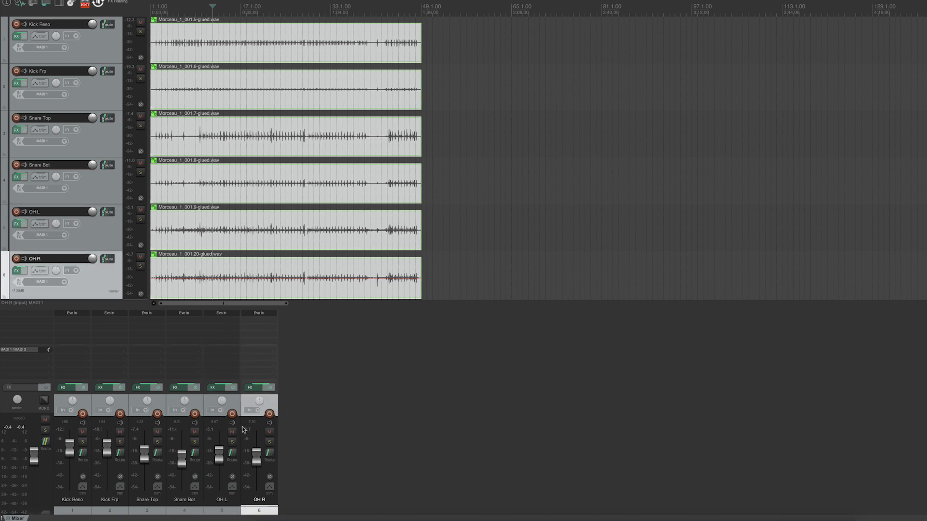
left_click(232, 442)
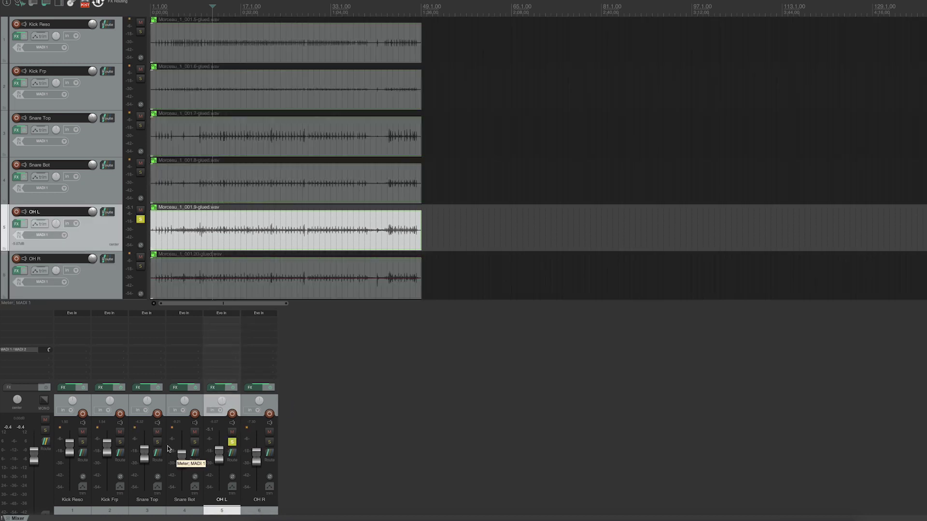
left_click(157, 442)
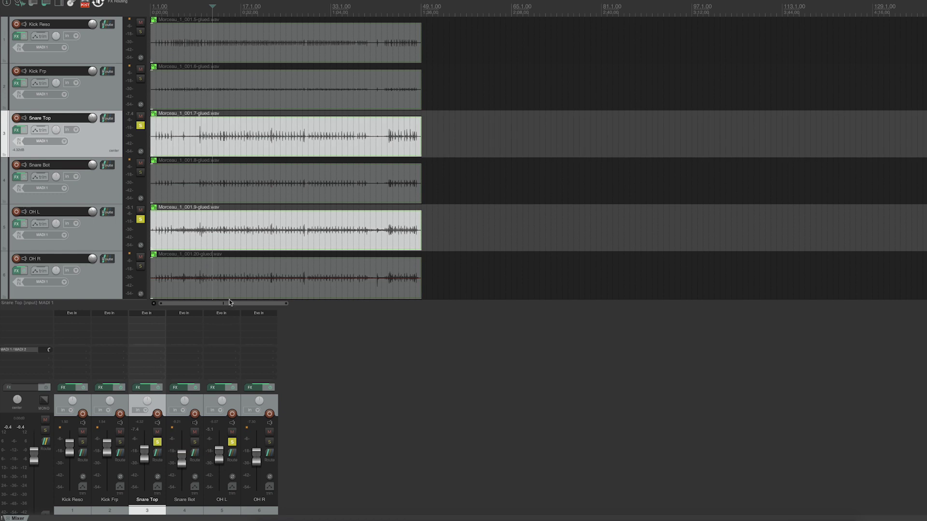
- Bring up the Evo In plugin on OH L and set its phase rotation to +147° while listening to playback
left_click(227, 314)
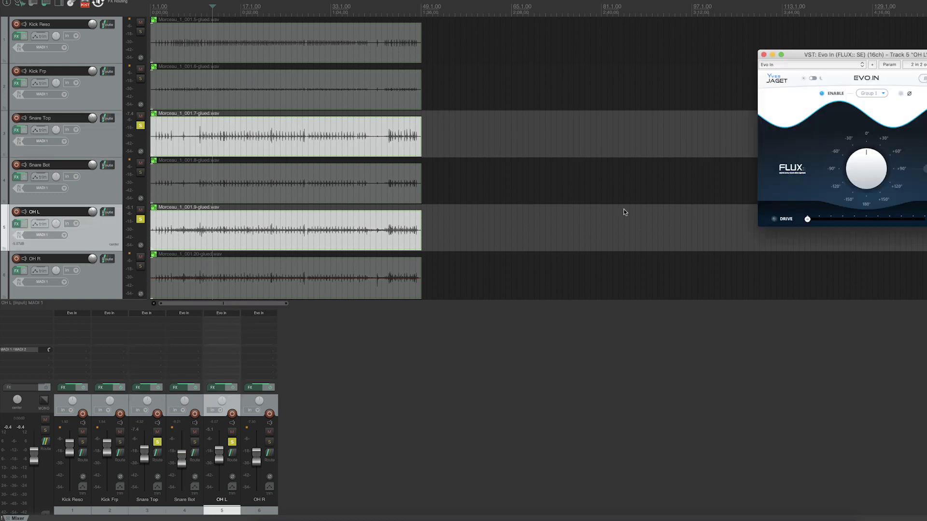
left_click_drag(920, 57, 581, 146)
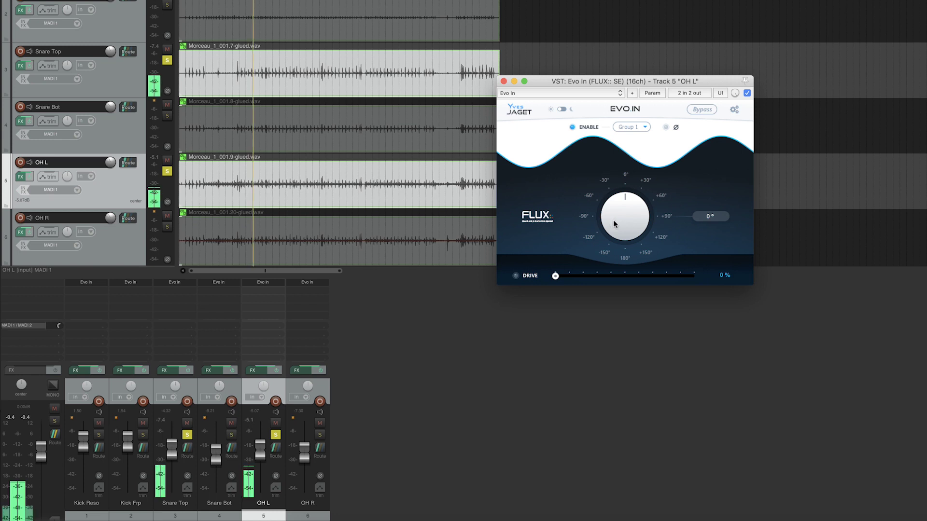
left_click_drag(618, 221, 601, 32)
key("space")
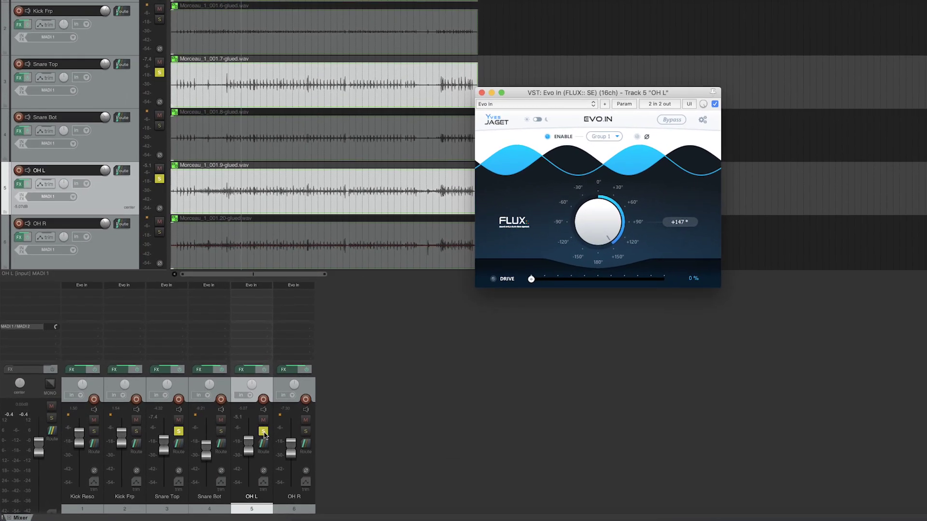
- Switch the solo from OH L to OH R and close the OH L Evo In window
left_click(194, 432)
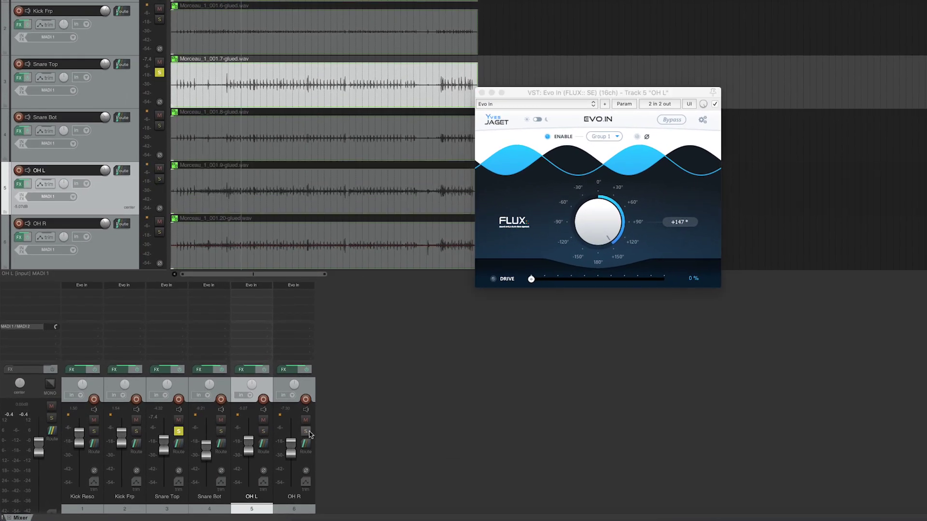
left_click(307, 432)
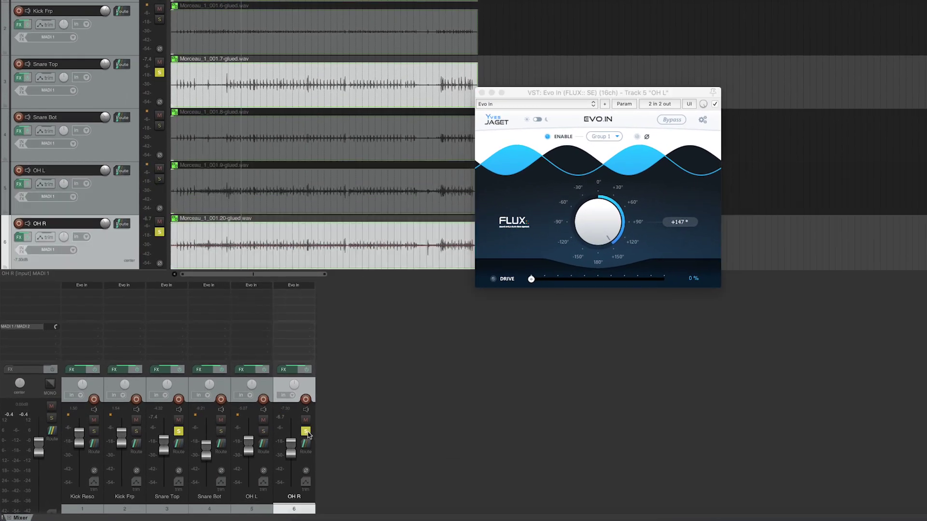
left_click(482, 92)
- Bring up the Evo In plugin on OH R and set its phase rotation to +132° while listening to playback
left_click(283, 296)
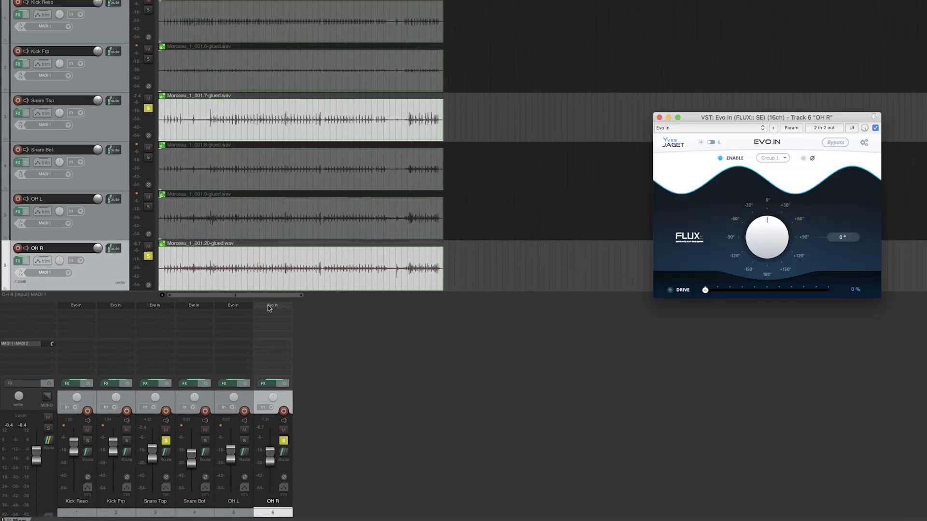
key("space")
left_click_drag(769, 250, 817, 221)
key("space")
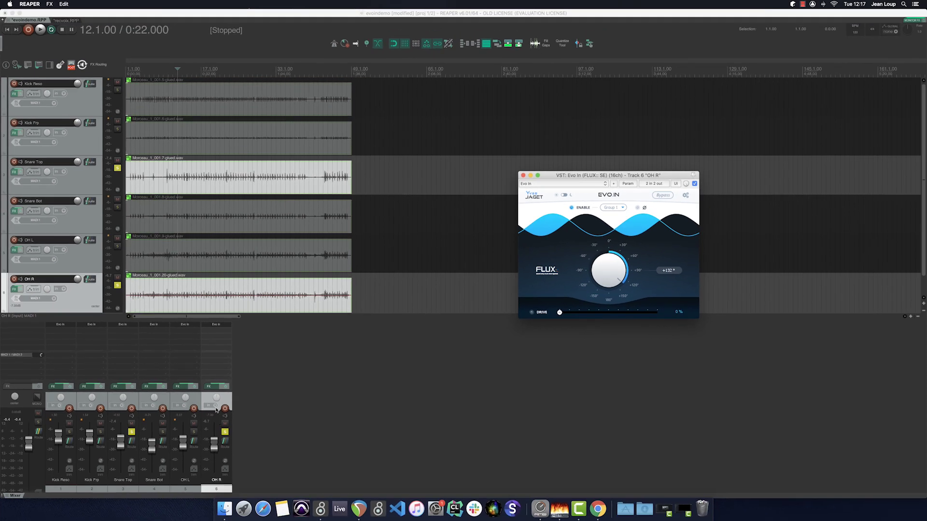
- Pan OH R hard right and OH L 100% left, and add OH L to the soloed tracks
left_click(220, 400)
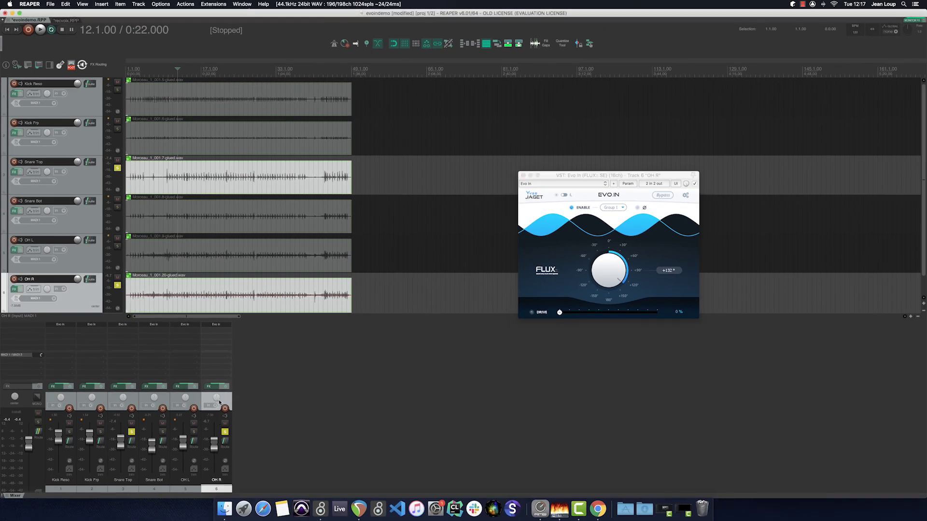
scroll(218, 401, "up", 10)
left_click(197, 407)
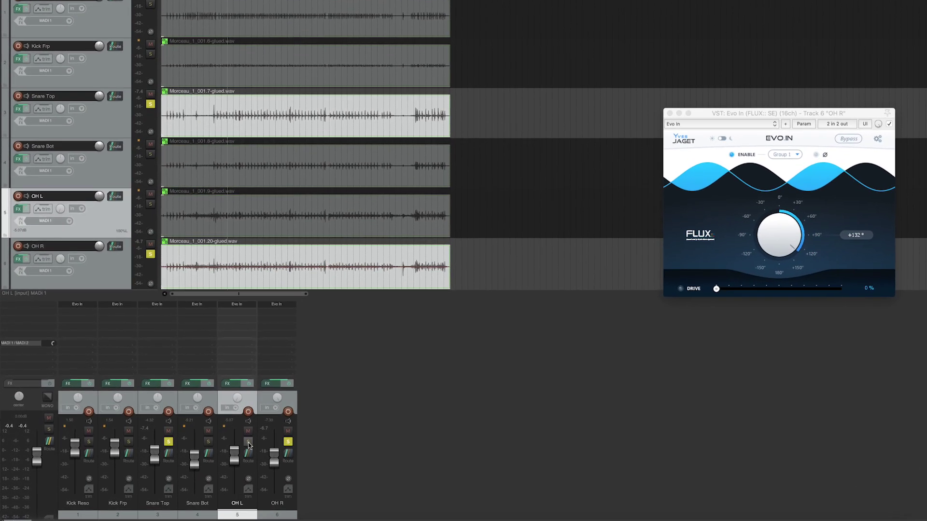
left_click(248, 442)
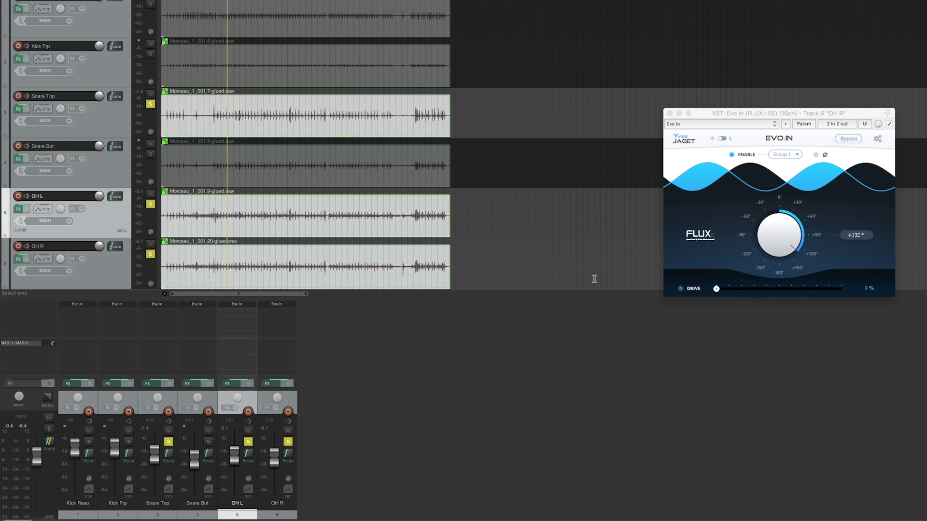
- Compare playback of Snare Top and both overheads with Evo In enabled and with it disabled
key("space")
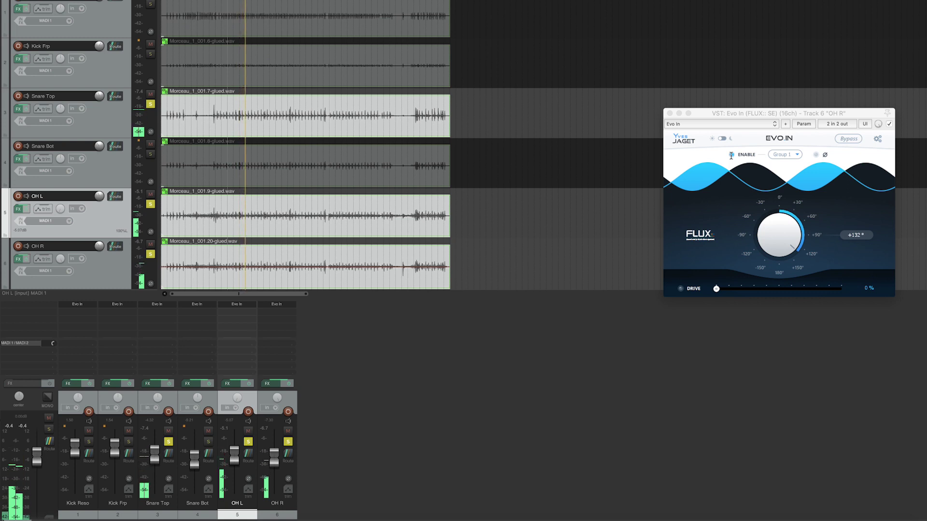
key("space")
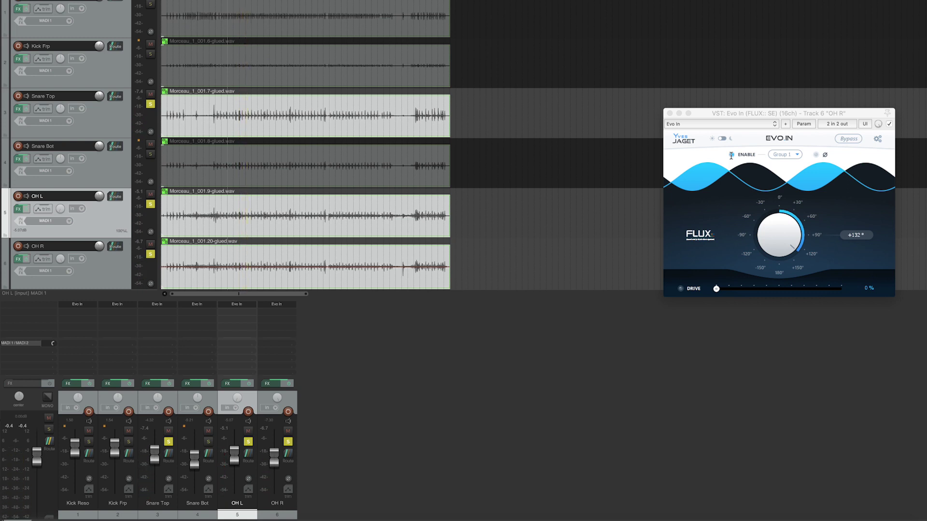
left_click(731, 154)
key("space")
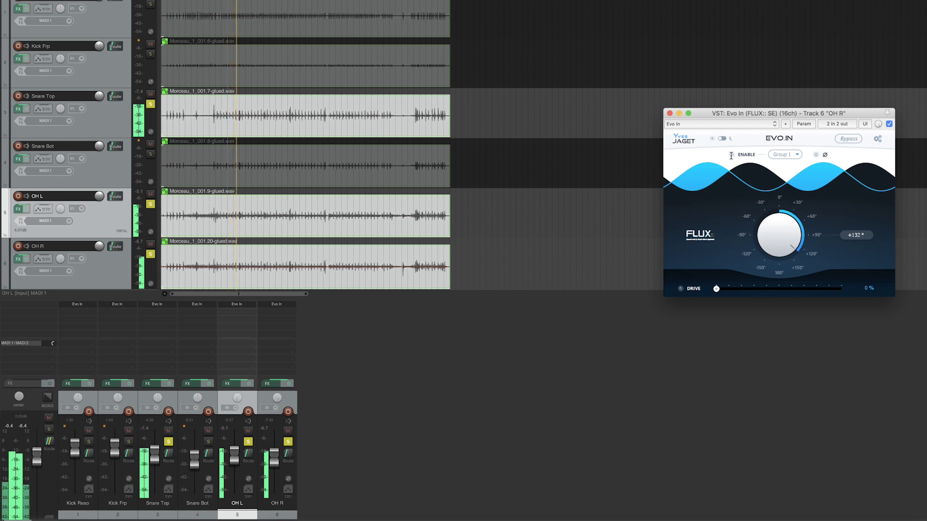
key("space")
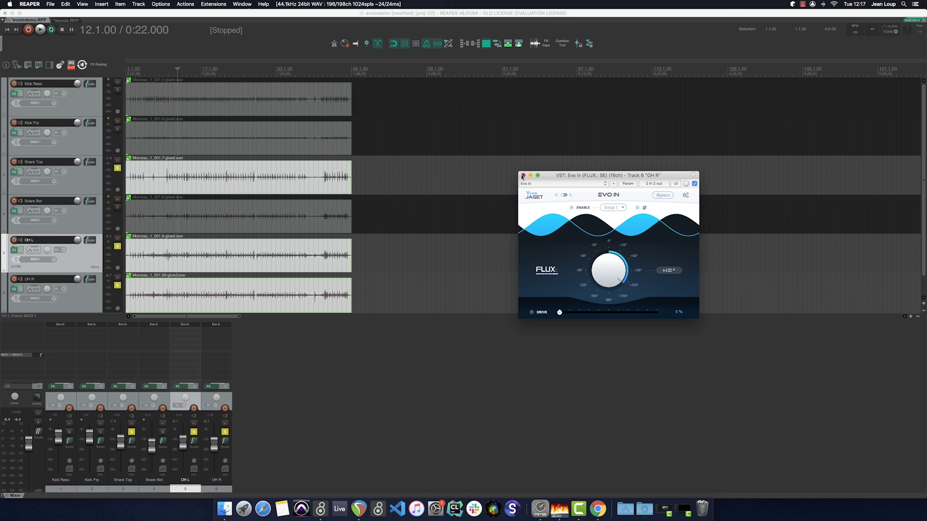
- Close the OH R Evo In window and replace the overheads' solos with a solo on Snare Bot
left_click(522, 175)
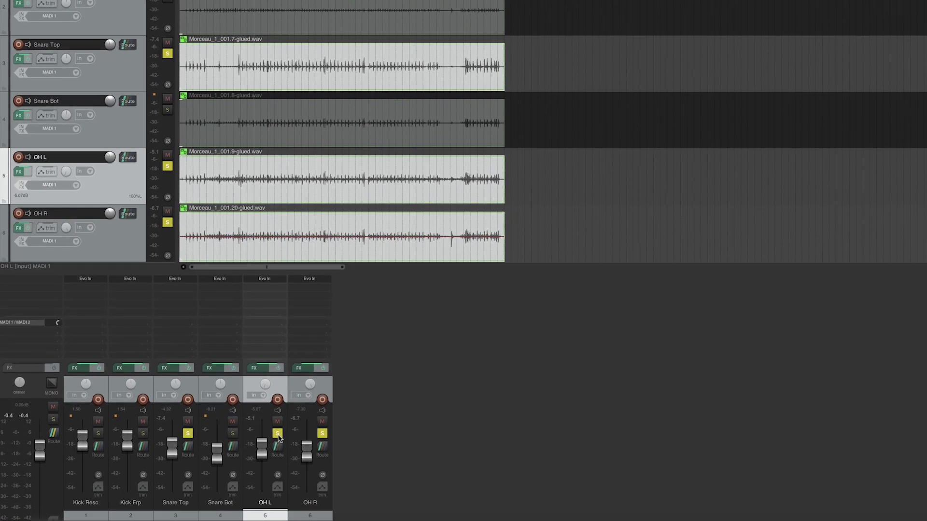
left_click(278, 433)
left_click(322, 433)
left_click(227, 391)
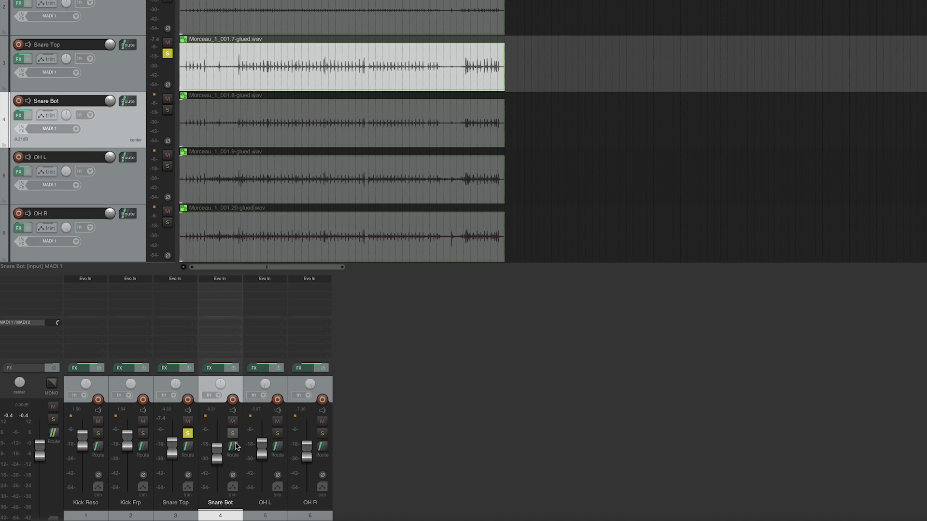
left_click(232, 433)
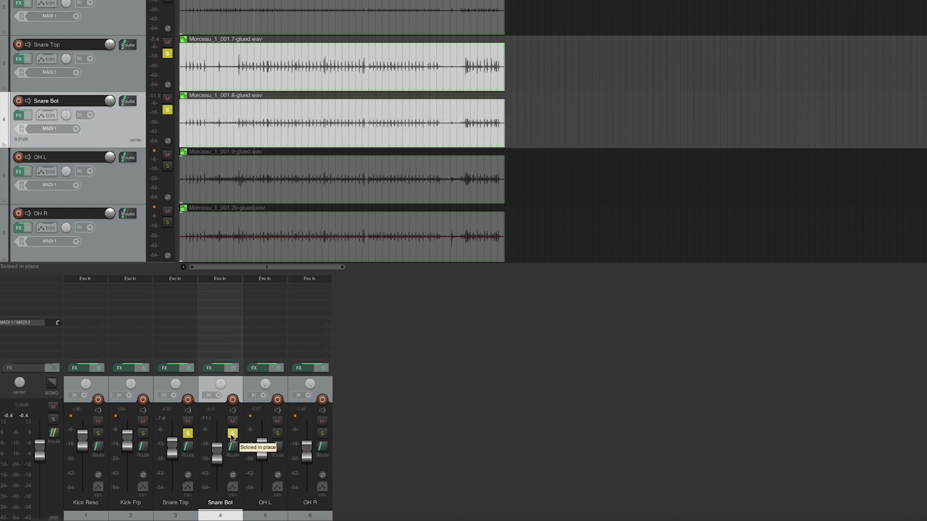
- Bring up Evo In on Snare Bot, enable it, and set its phase rotation to -158° while listening to playback
left_click(234, 282)
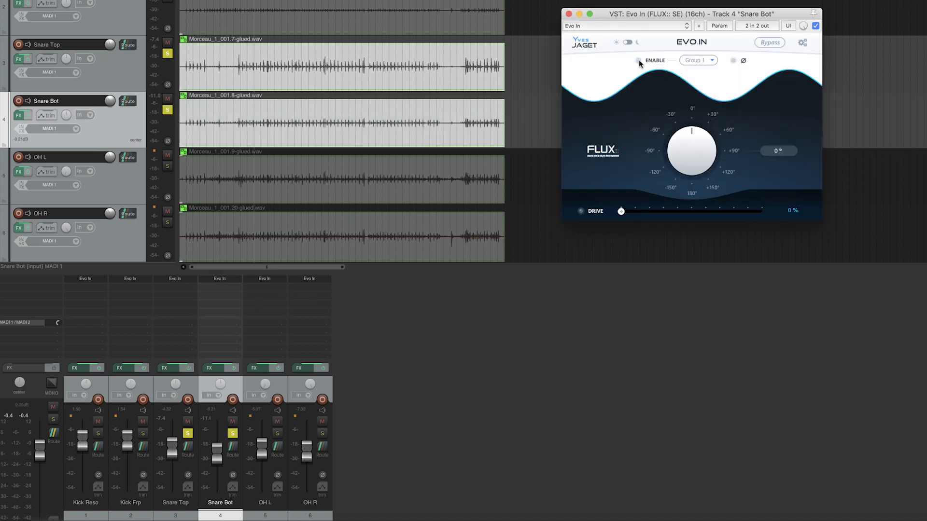
key("space")
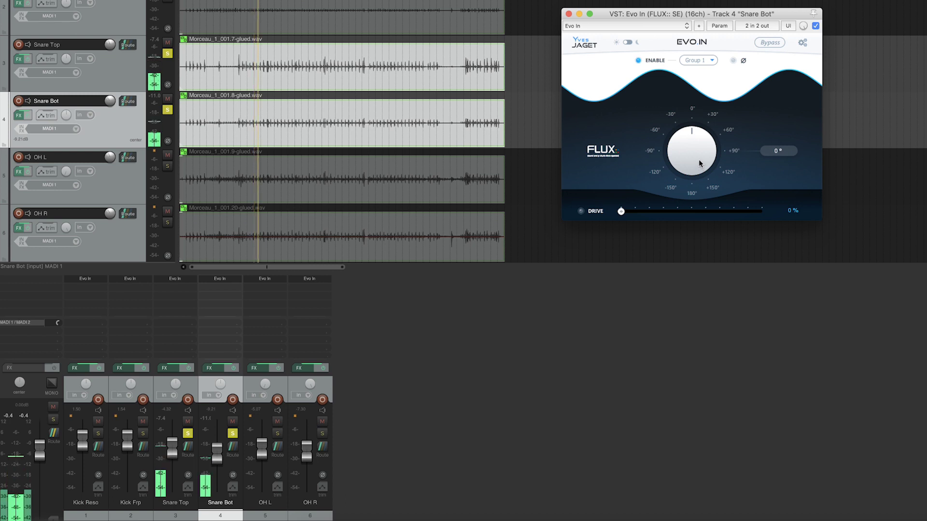
key("space")
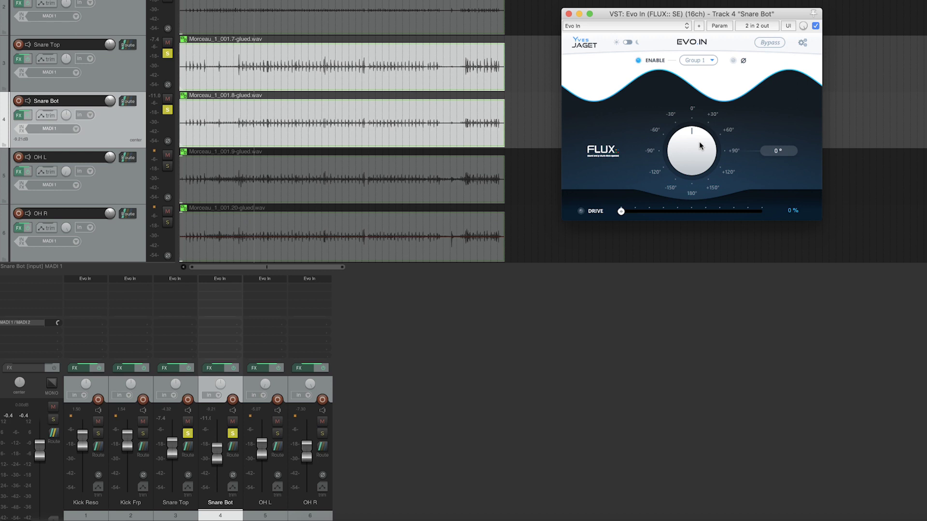
left_click_drag(700, 145, 698, 227)
key("space")
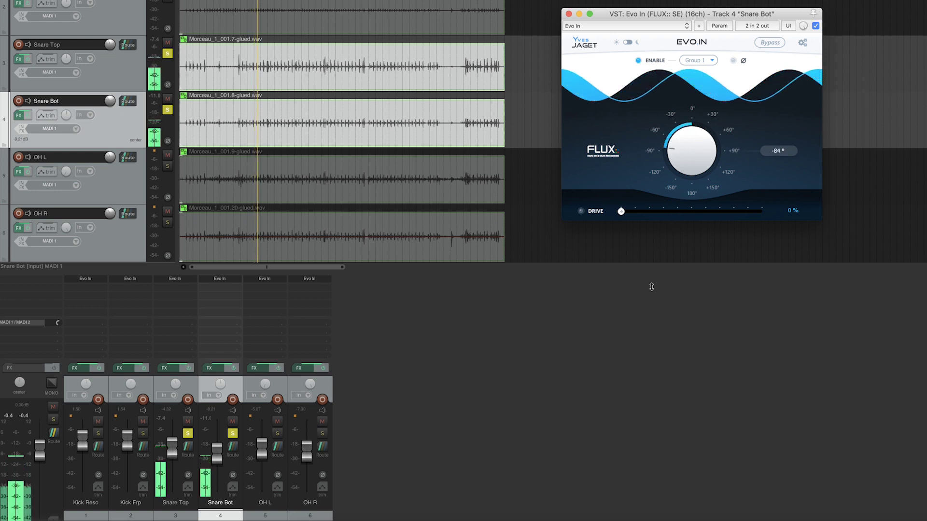
left_click_drag(695, 130, 674, 249)
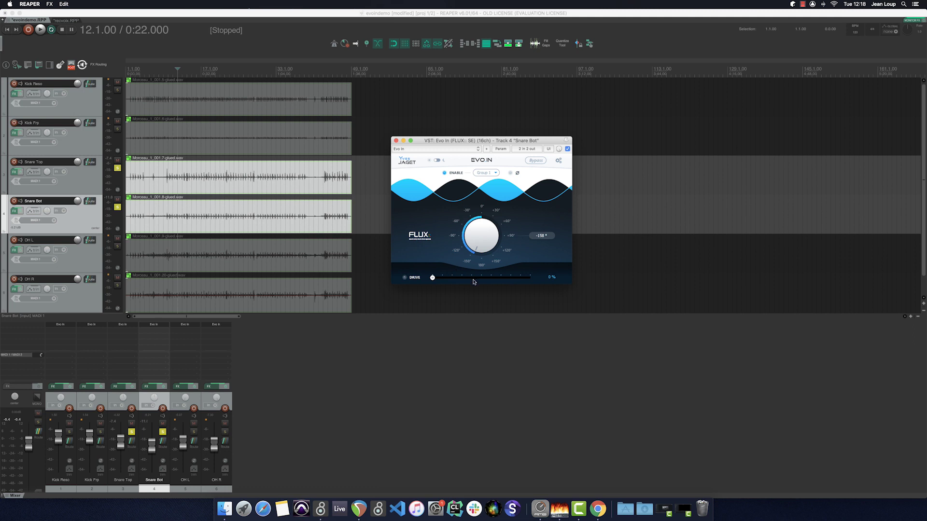
- Unsolo Snare Bot and Snare Top, and solo the Kick Frp track
left_click(164, 435)
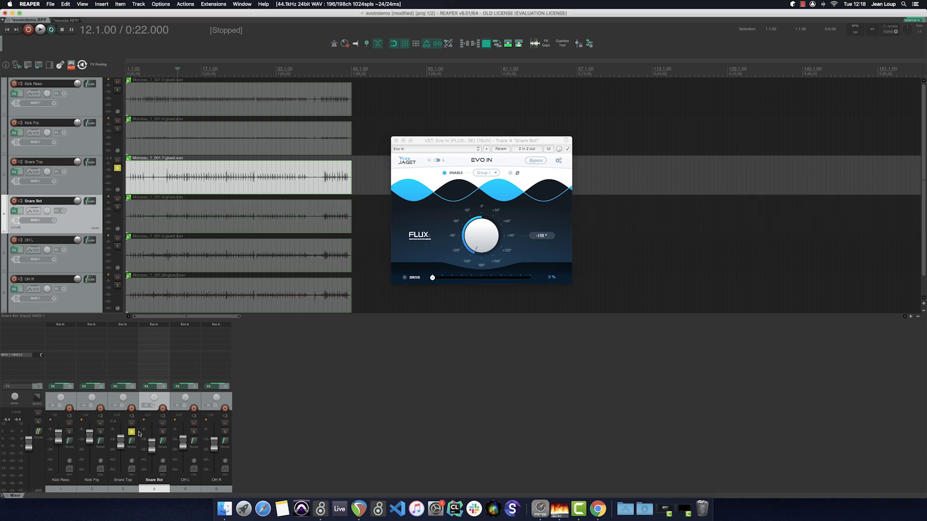
left_click(131, 431)
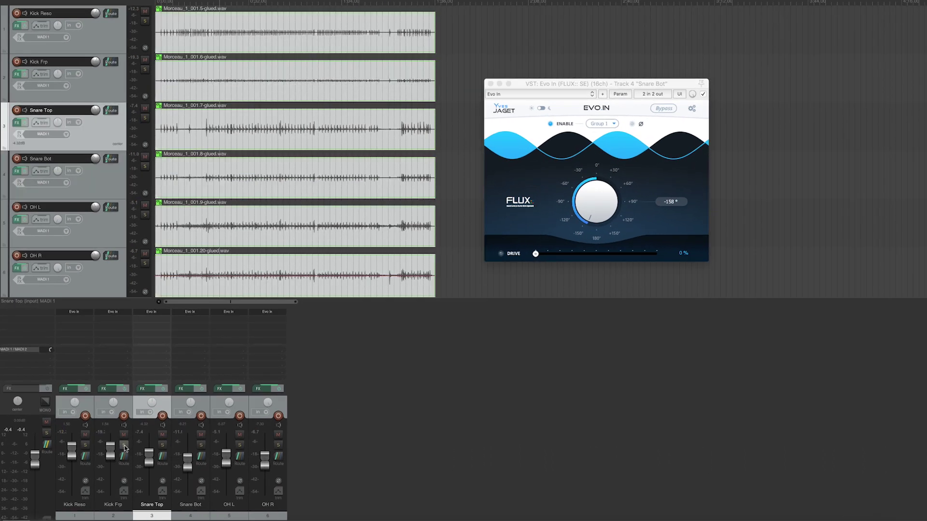
left_click(124, 445)
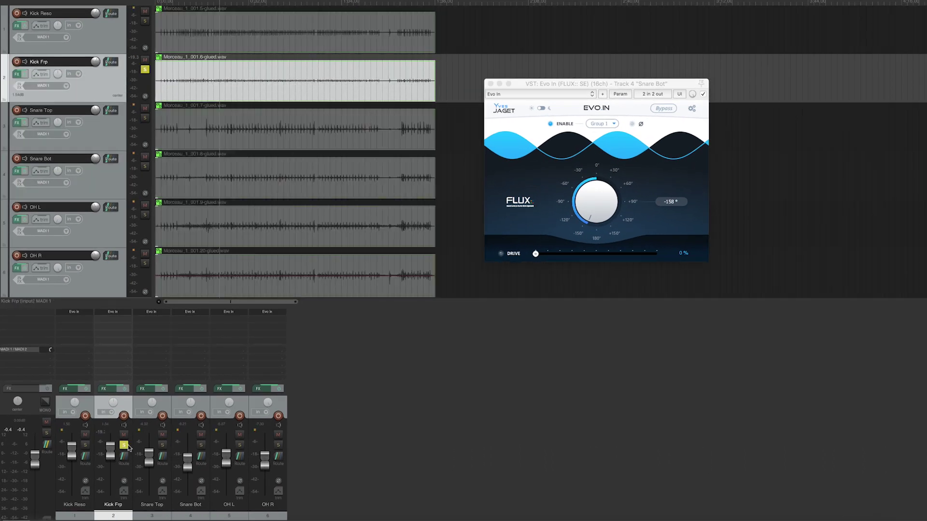
- Center the pan of OH L and OH R and solo both overheads alongside Kick Frp
left_click(232, 407)
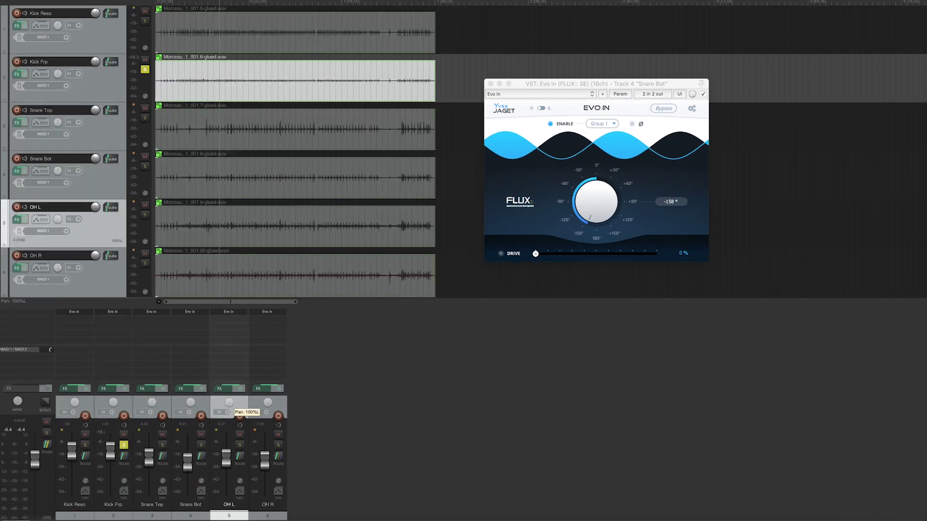
left_click(265, 404)
left_click(240, 445)
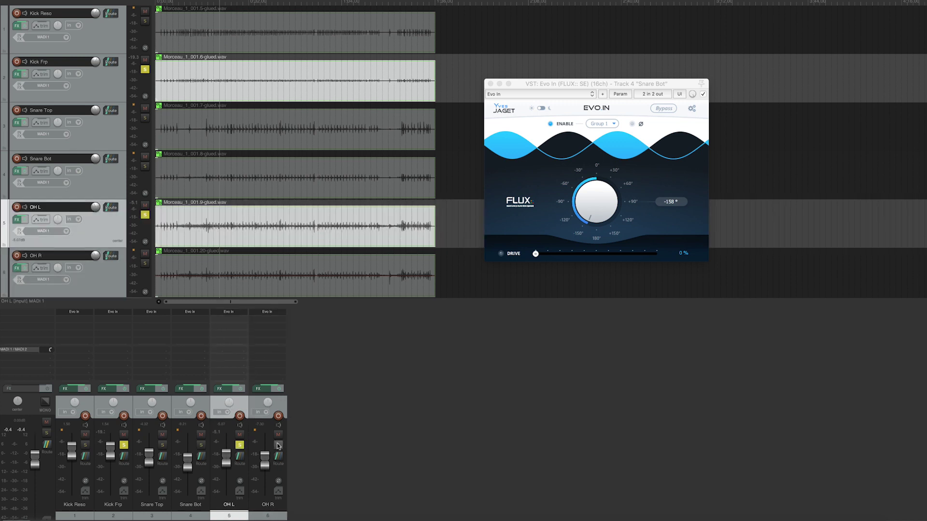
left_click(278, 444)
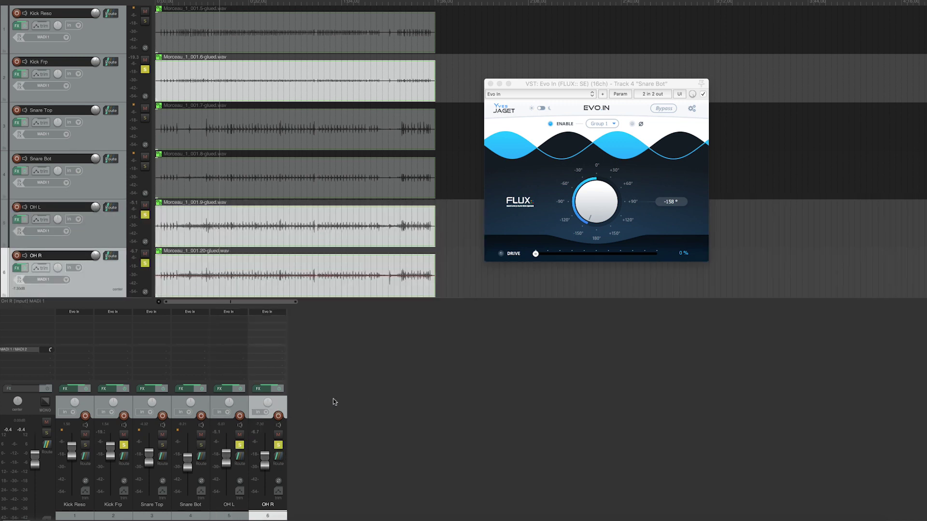
- Bring up Evo In on Kick Frp and set its phase rotation to +89° while listening to playback
left_click(113, 312)
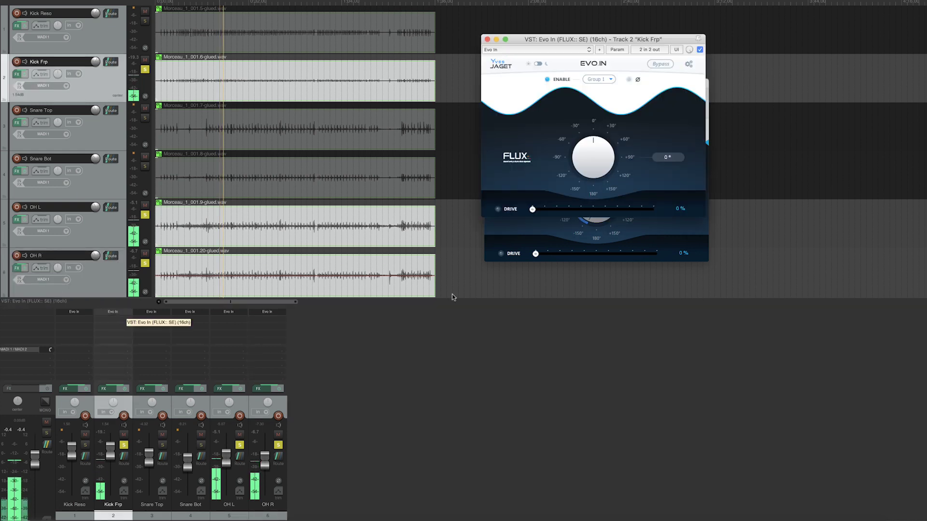
left_click_drag(613, 178, 584, 194)
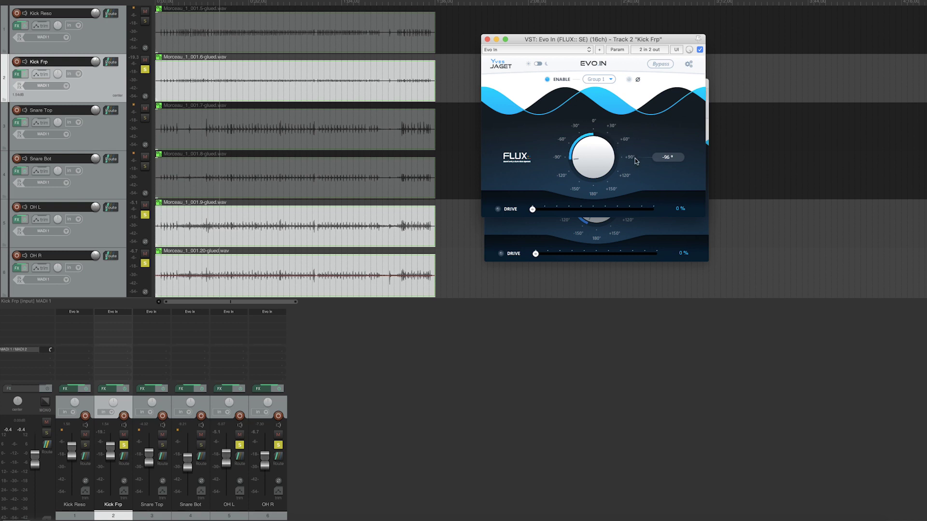
left_click_drag(610, 162, 598, 148)
key("space")
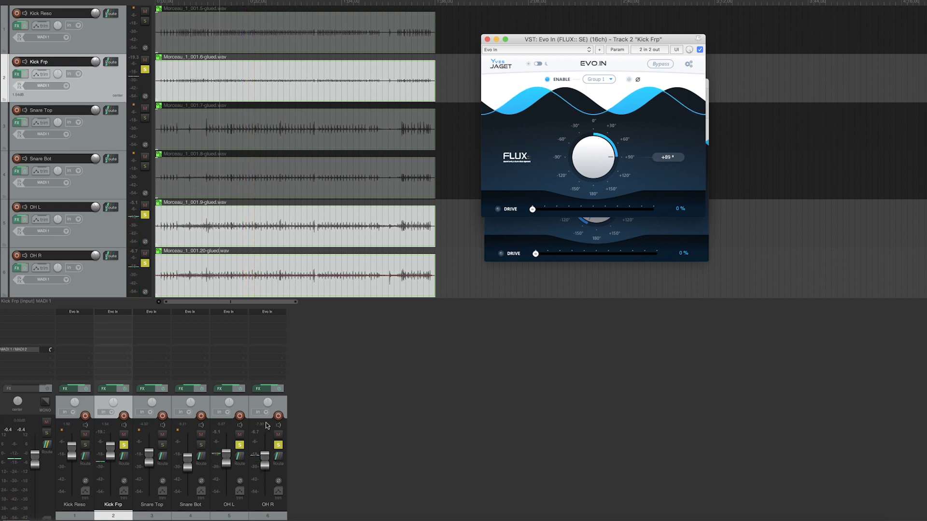
- Unsolo OH L and OH R, and solo Kick Reso alongside Kick Frp
left_click(239, 446)
left_click(278, 444)
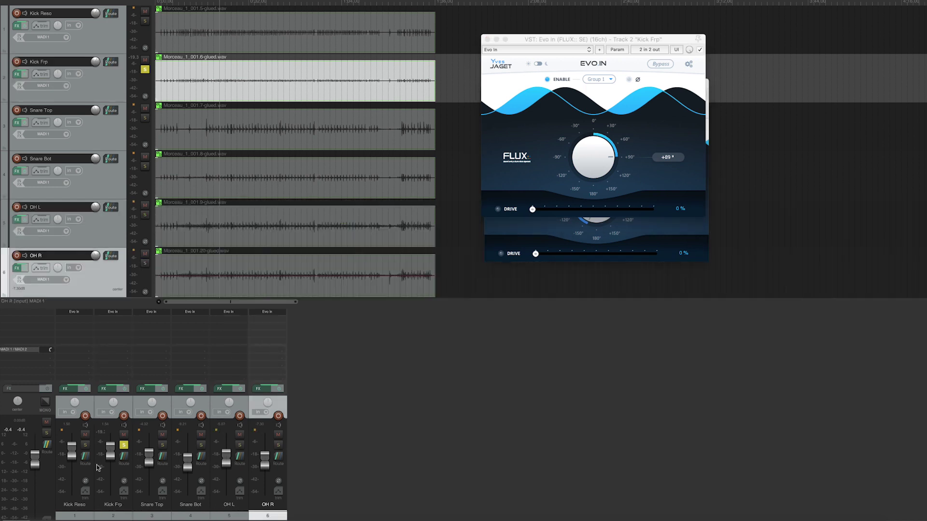
left_click(84, 445)
left_click(127, 408)
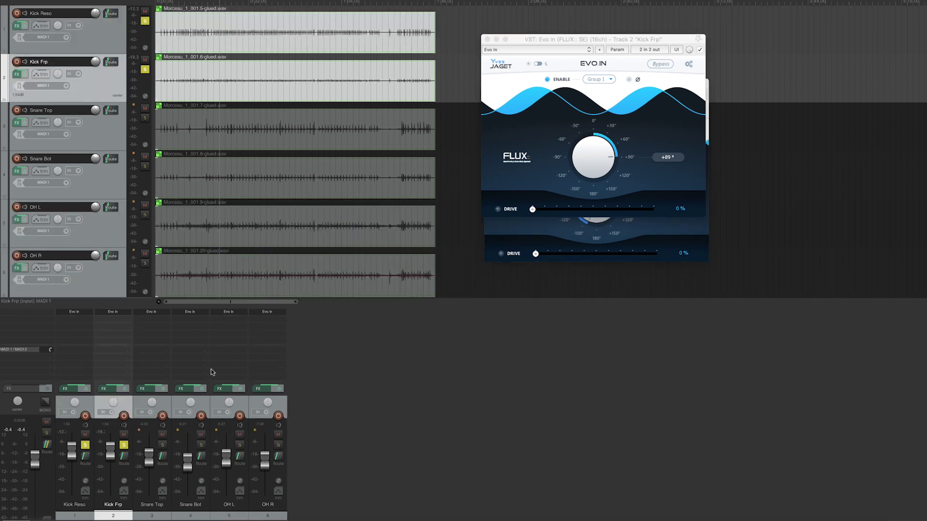
- Bring up Evo In on Kick Reso and set its phase rotation to -50° while listening to playback
left_click(74, 312)
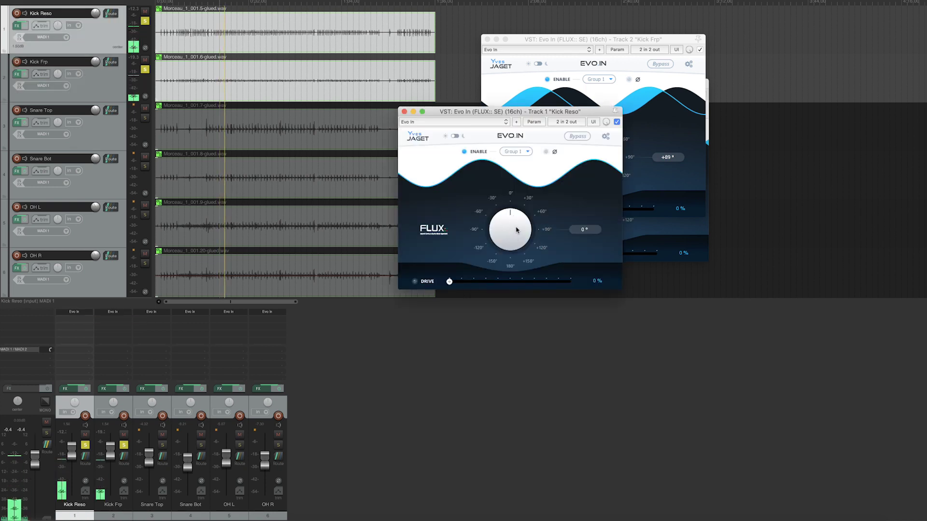
left_click_drag(510, 237, 513, 193)
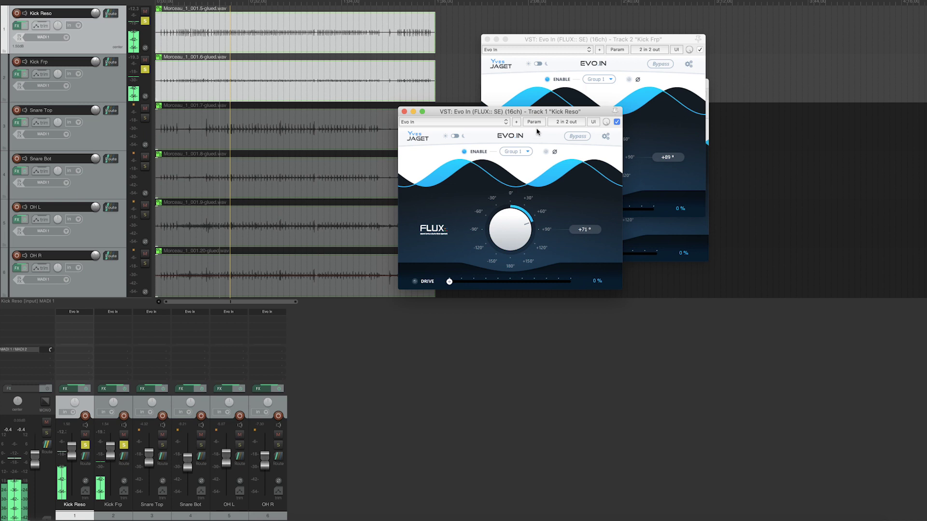
left_click_drag(510, 230, 495, 377)
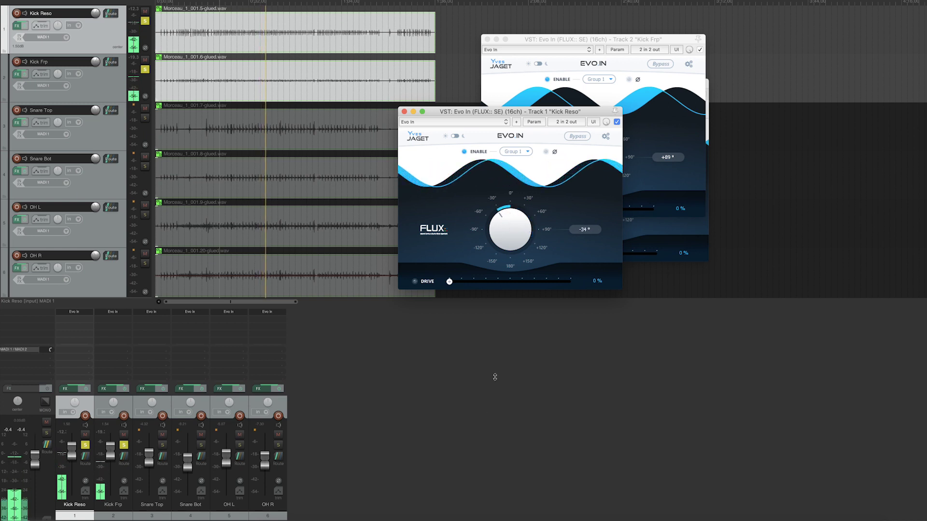
left_click_drag(500, 232, 494, 257)
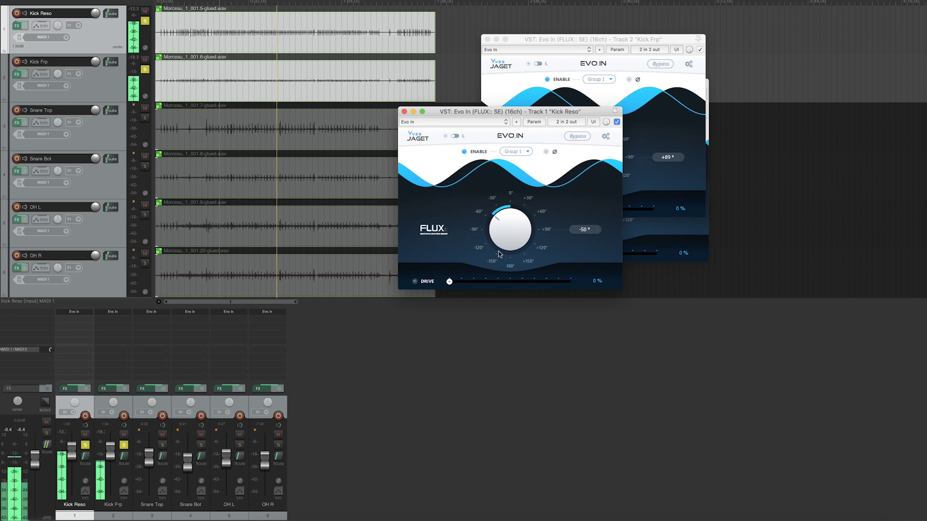
- Clear the solos on both kick tracks and pan OH L hard left and OH R hard right
left_click(124, 445)
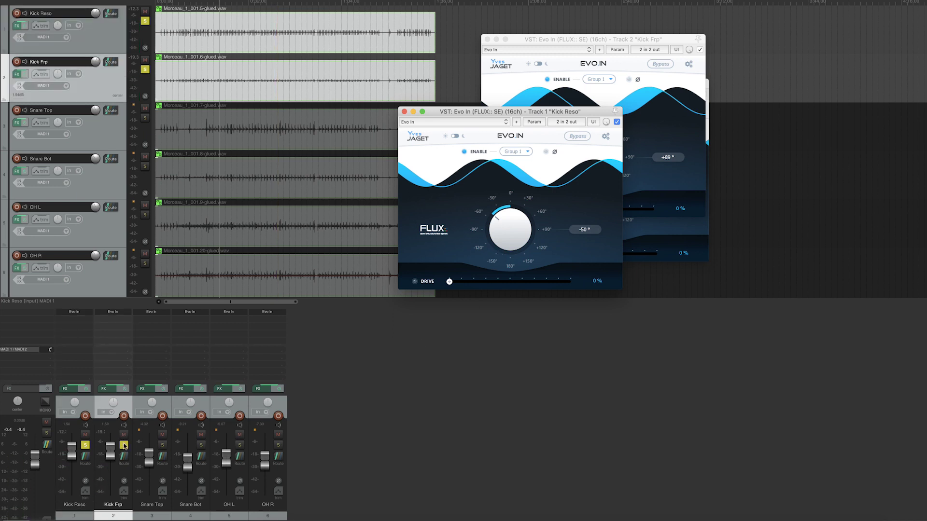
left_click(230, 404)
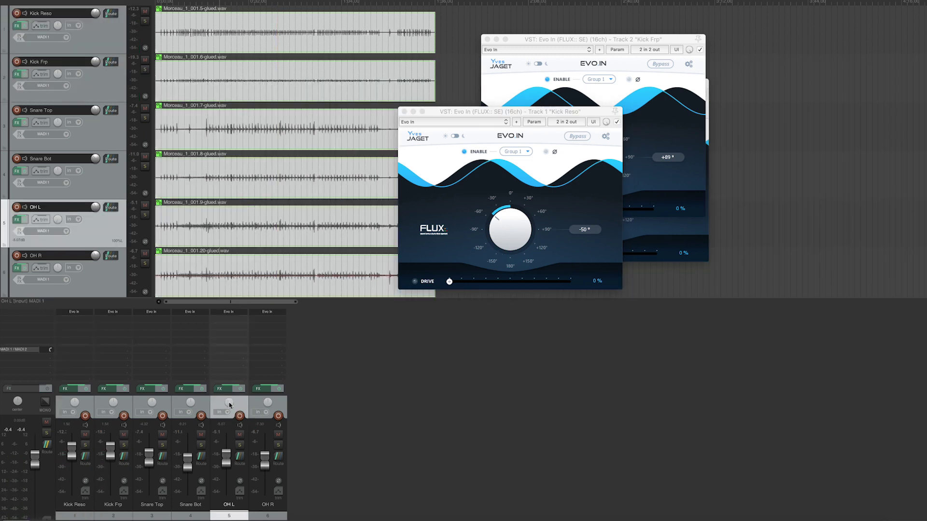
left_click(268, 401)
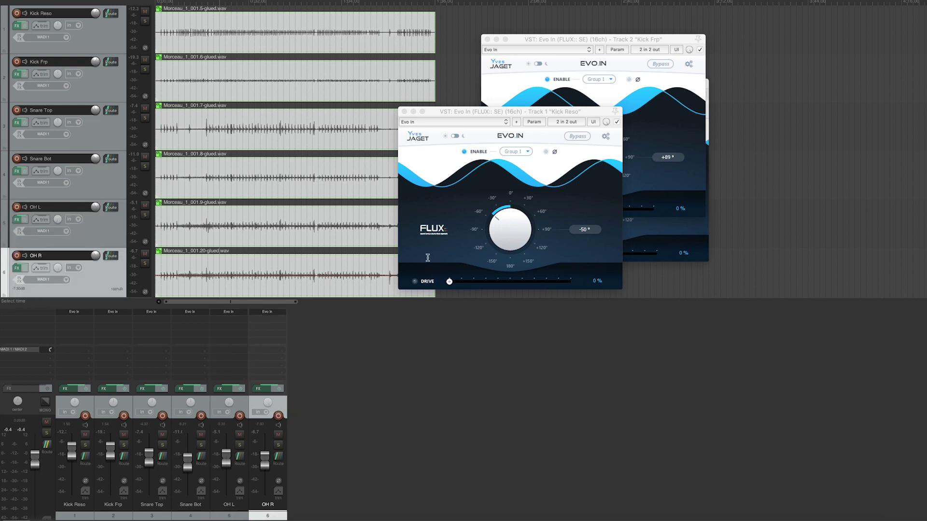
- Play the full drum mix and compare it with the grouped Evo In phase rotation enabled and disabled
key("space")
left_click(464, 152)
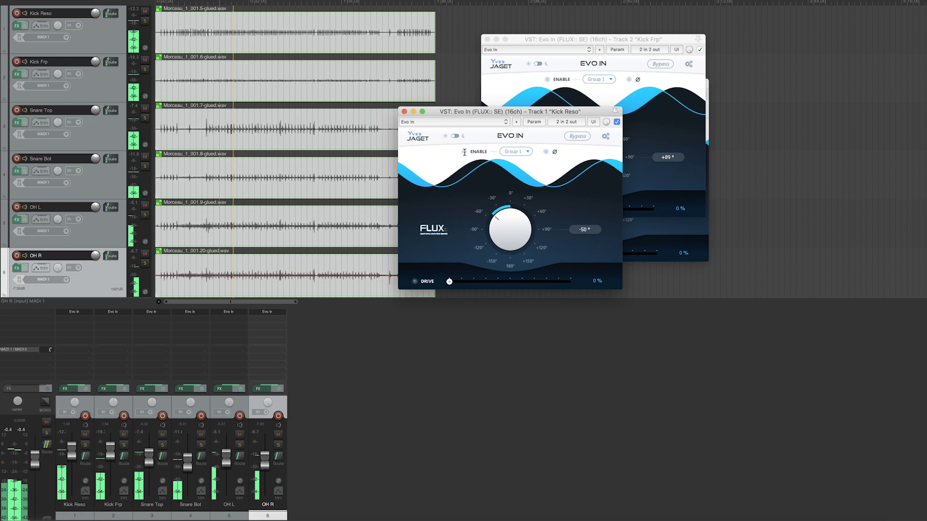
key("space")
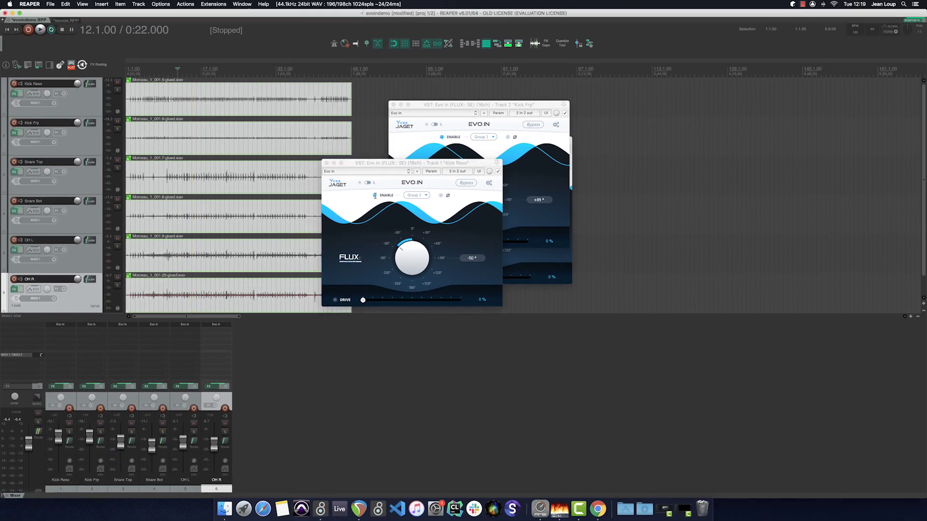
key("space")
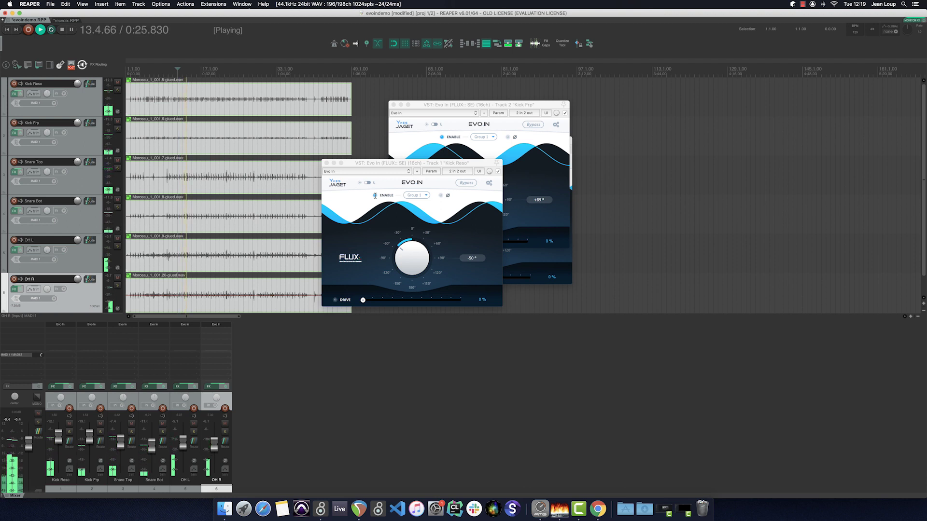
key("space")
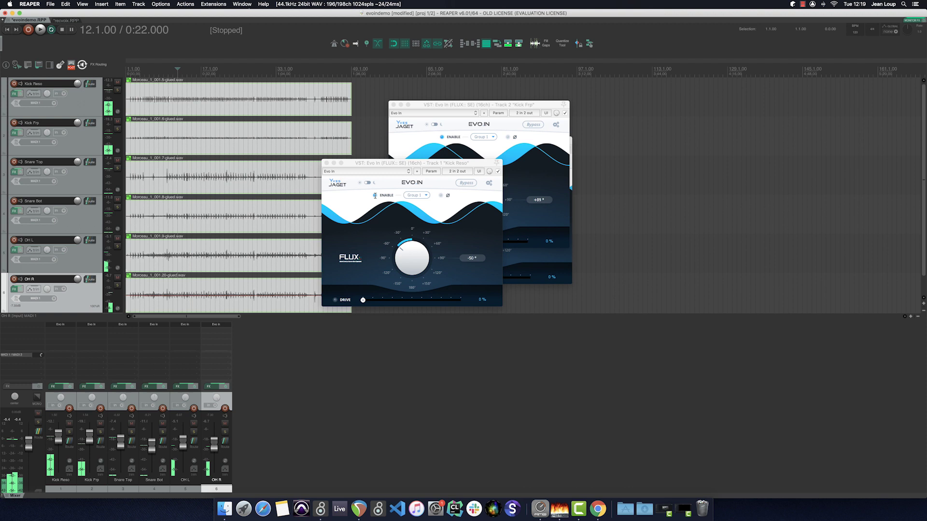
left_click(374, 195)
key("space")
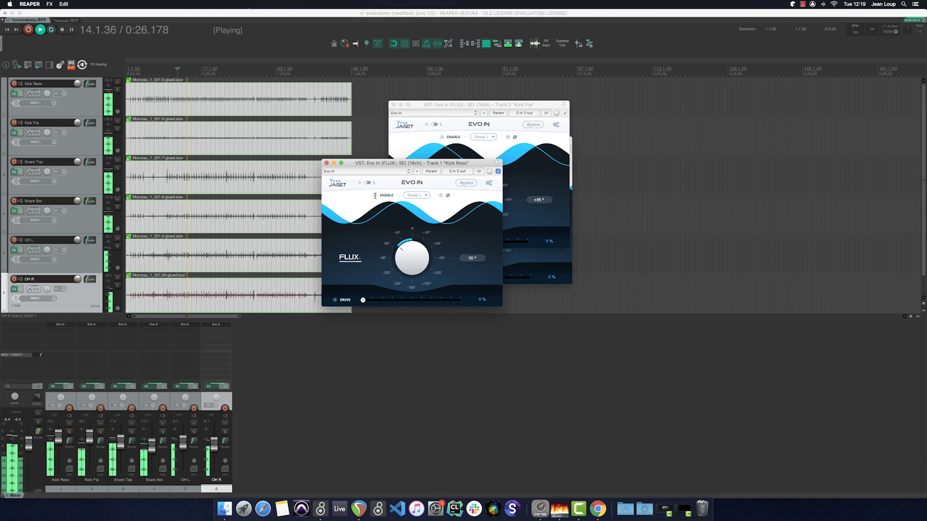
left_click(375, 195)
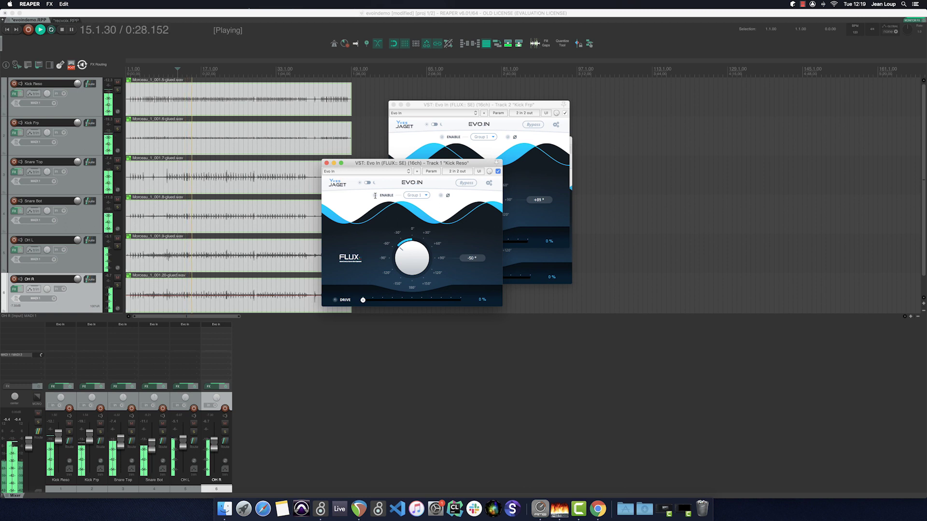
key("space")
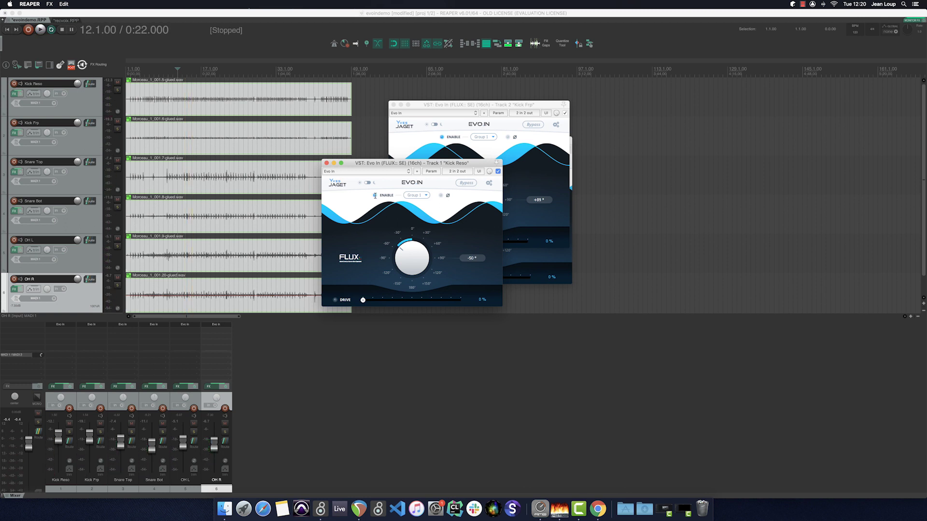